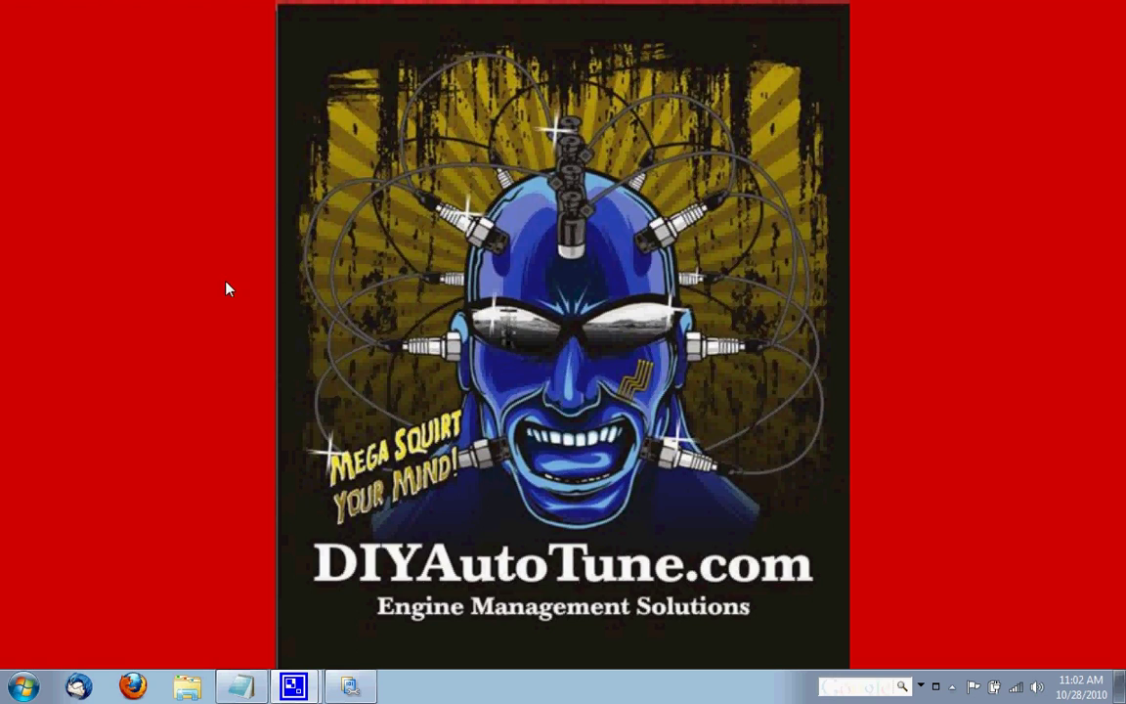
# - Calibrate the TPS with closed throttle at 10 and full throttle at 1023 ADC counts
pyautogui.click(350, 686)
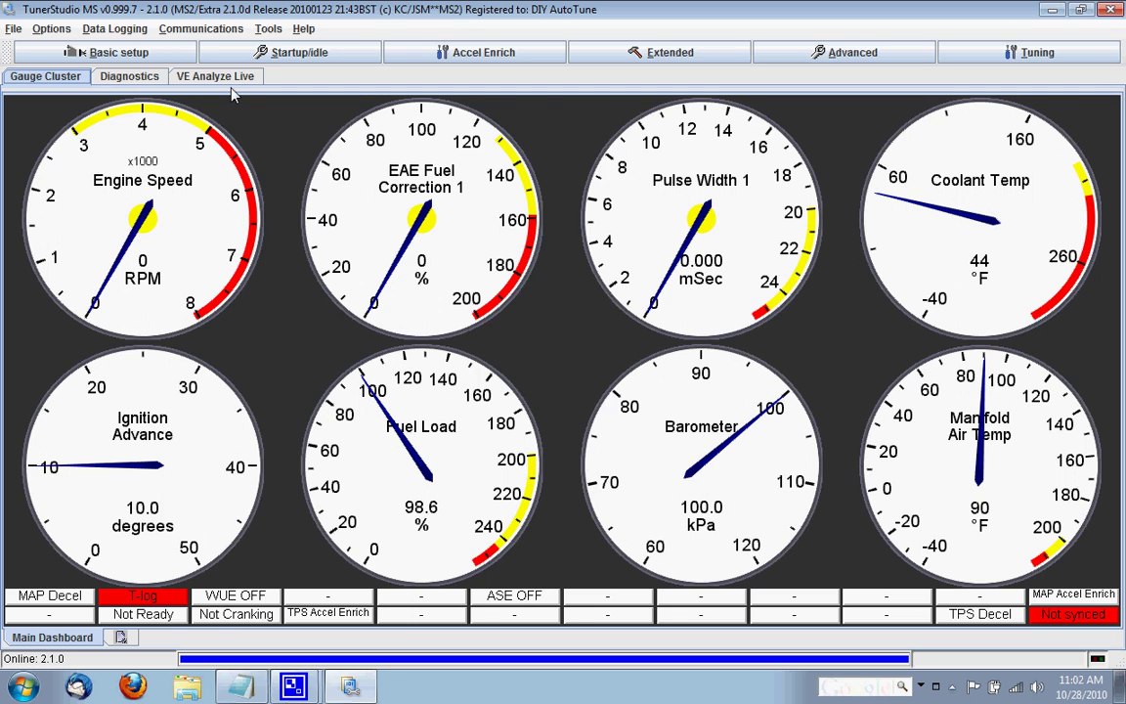
pyautogui.click(268, 29)
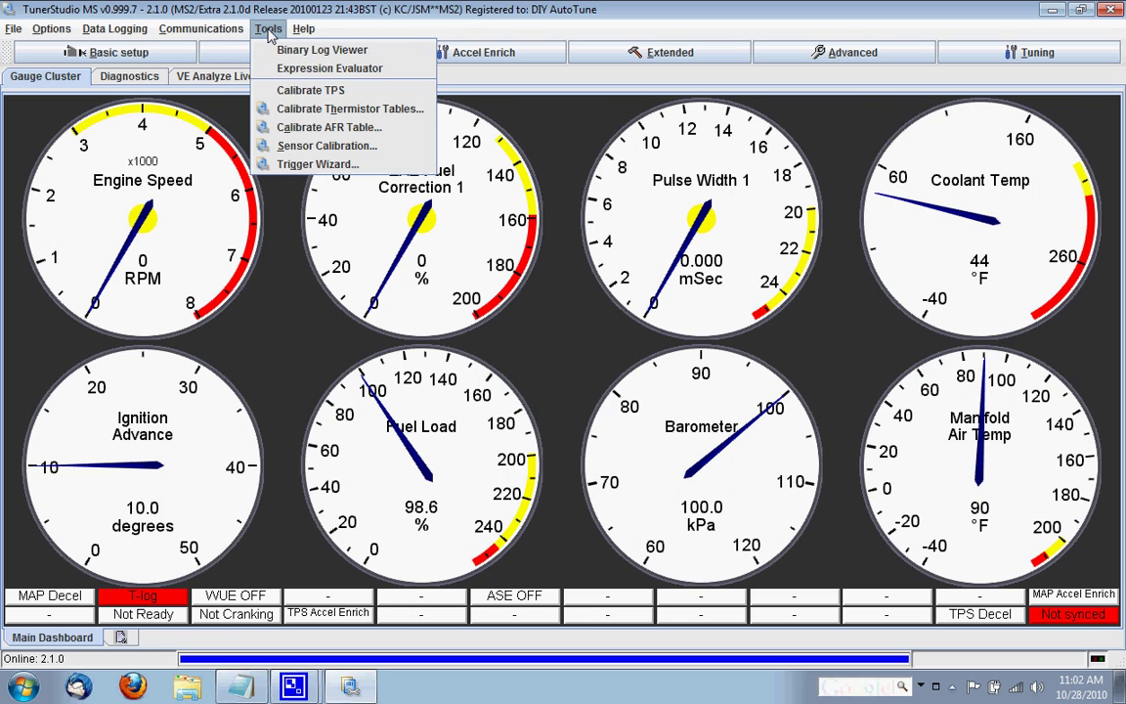
pyautogui.click(397, 96)
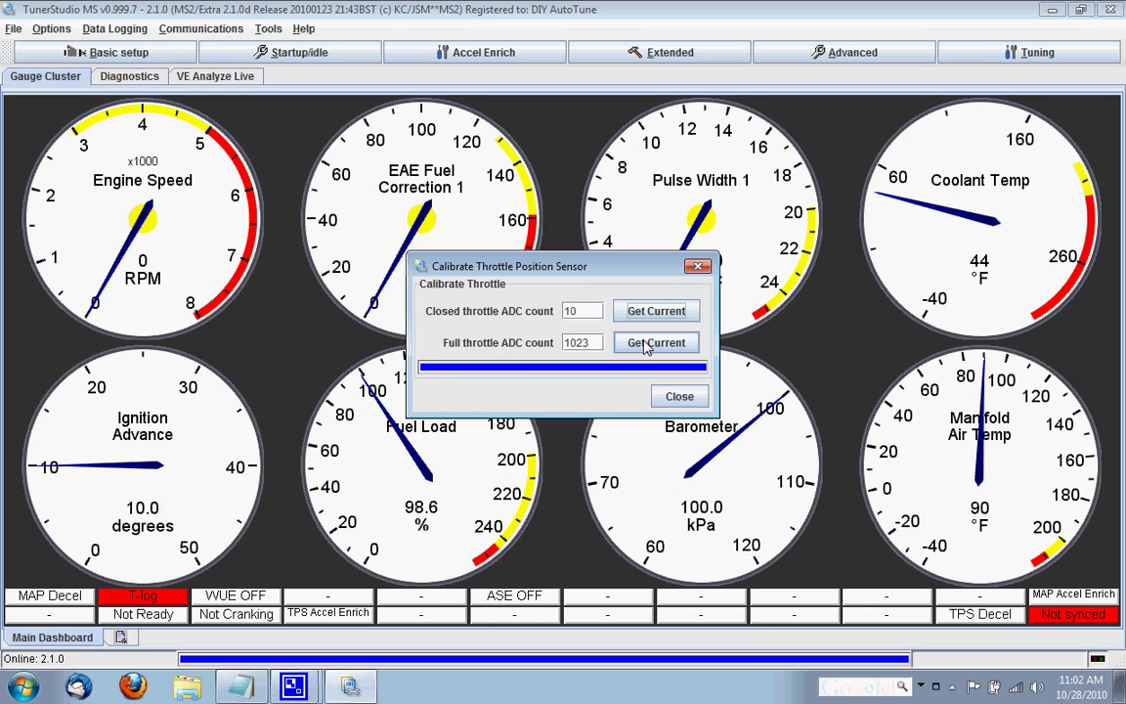
pyautogui.click(645, 344)
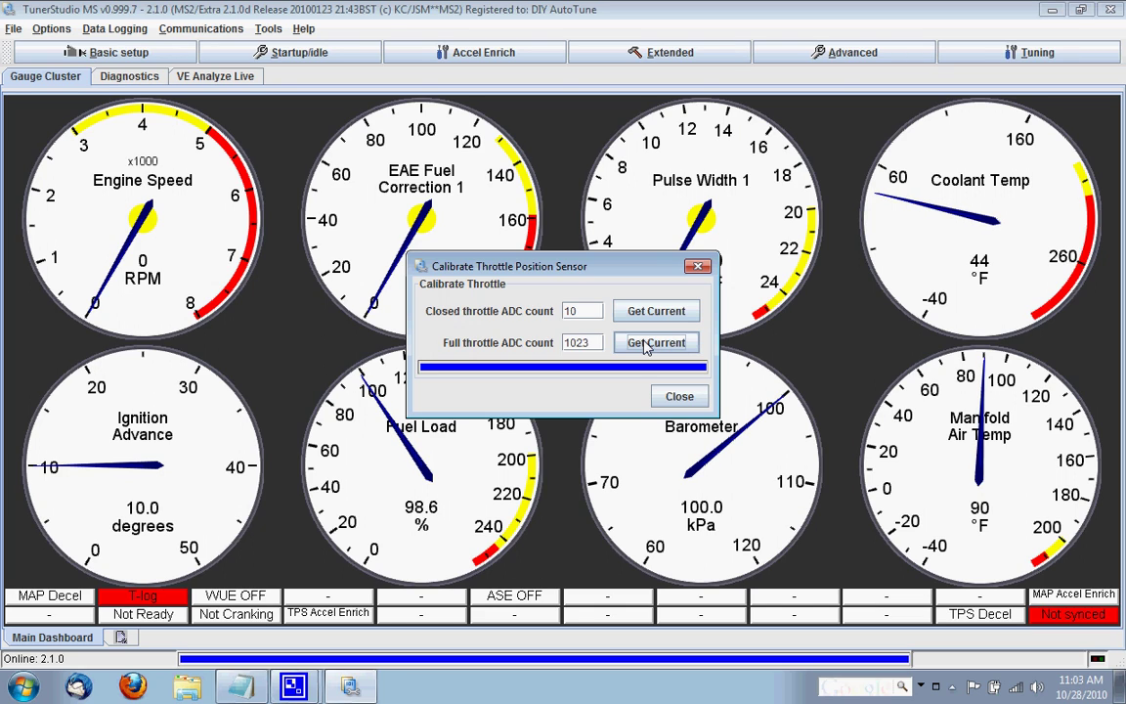
# - Finish the TPS calibration and replace the EAE Fuel Correction gauge with Throttle Position
pyautogui.click(679, 398)
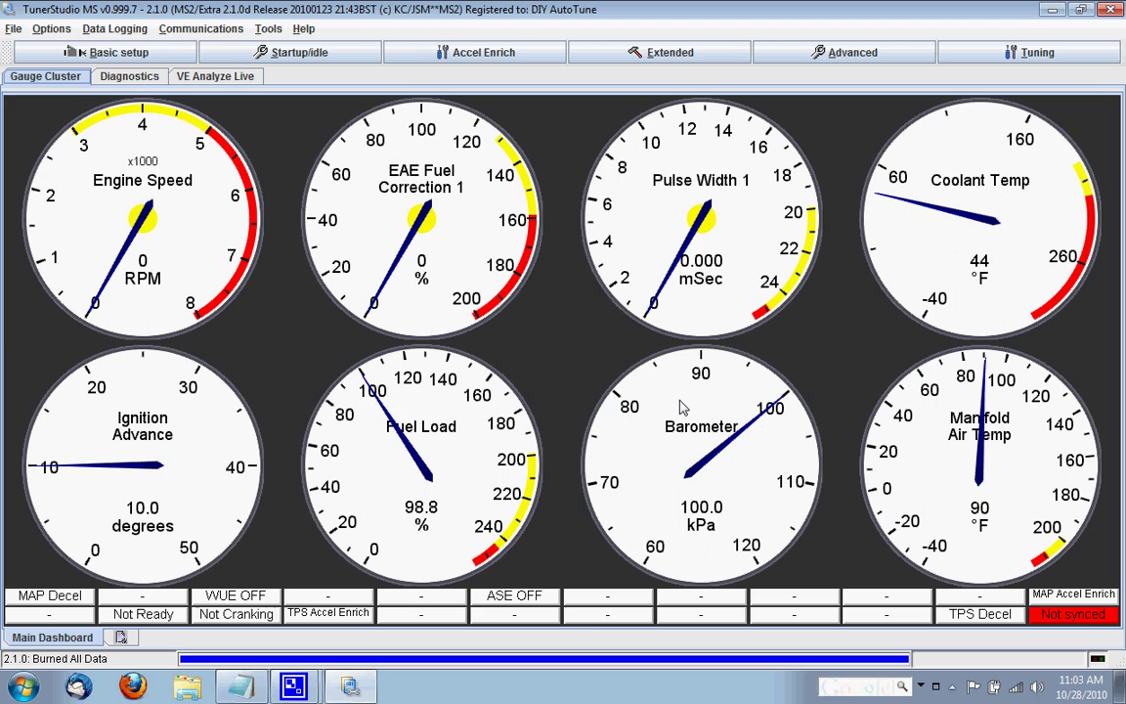
pyautogui.rightClick(481, 258)
pyautogui.moveTo(541, 322)
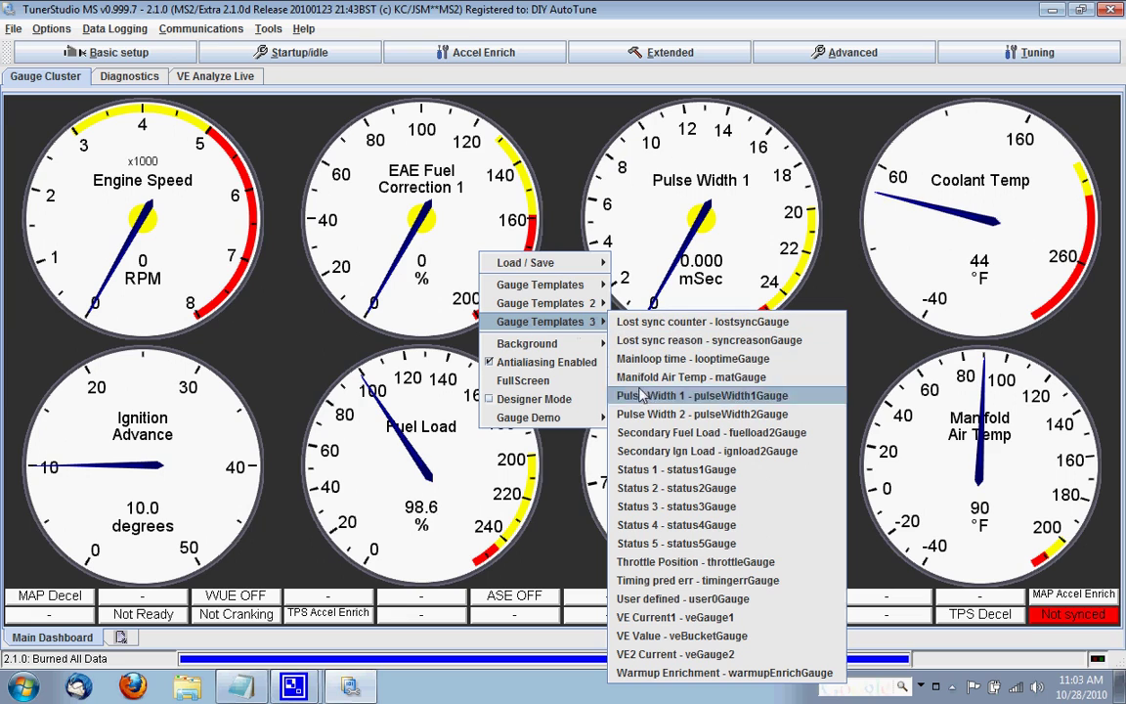
pyautogui.click(788, 565)
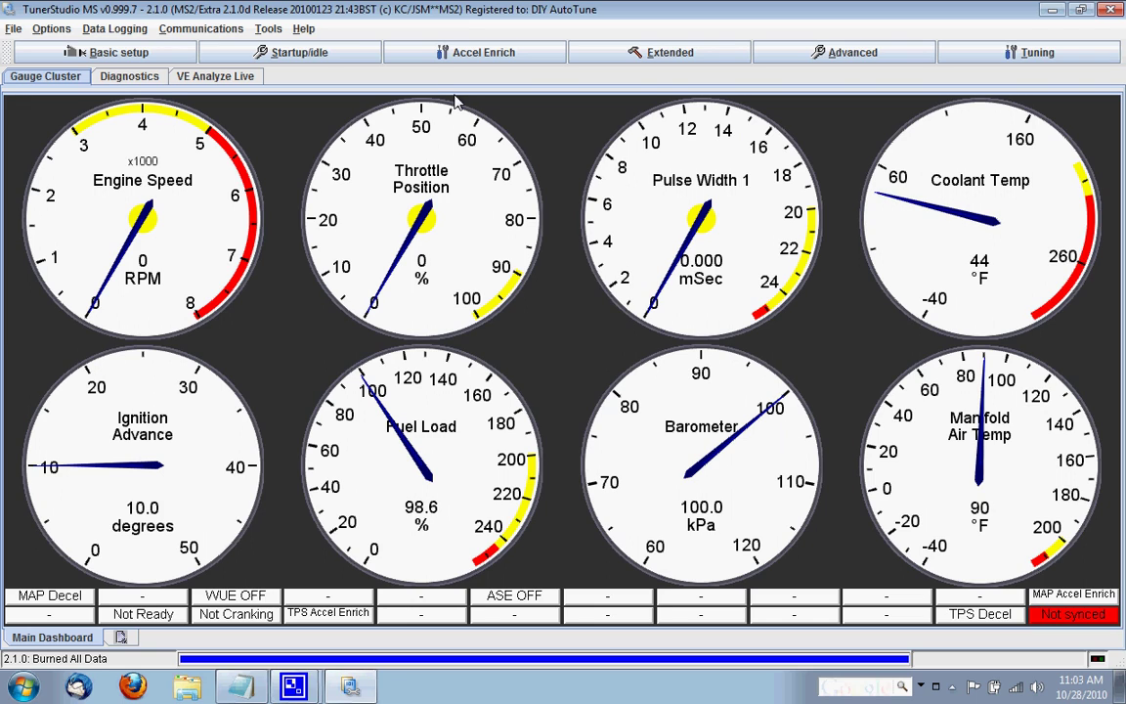
# - Write GM thermistor values for the coolant temperature sensor to the controller
pyautogui.click(268, 29)
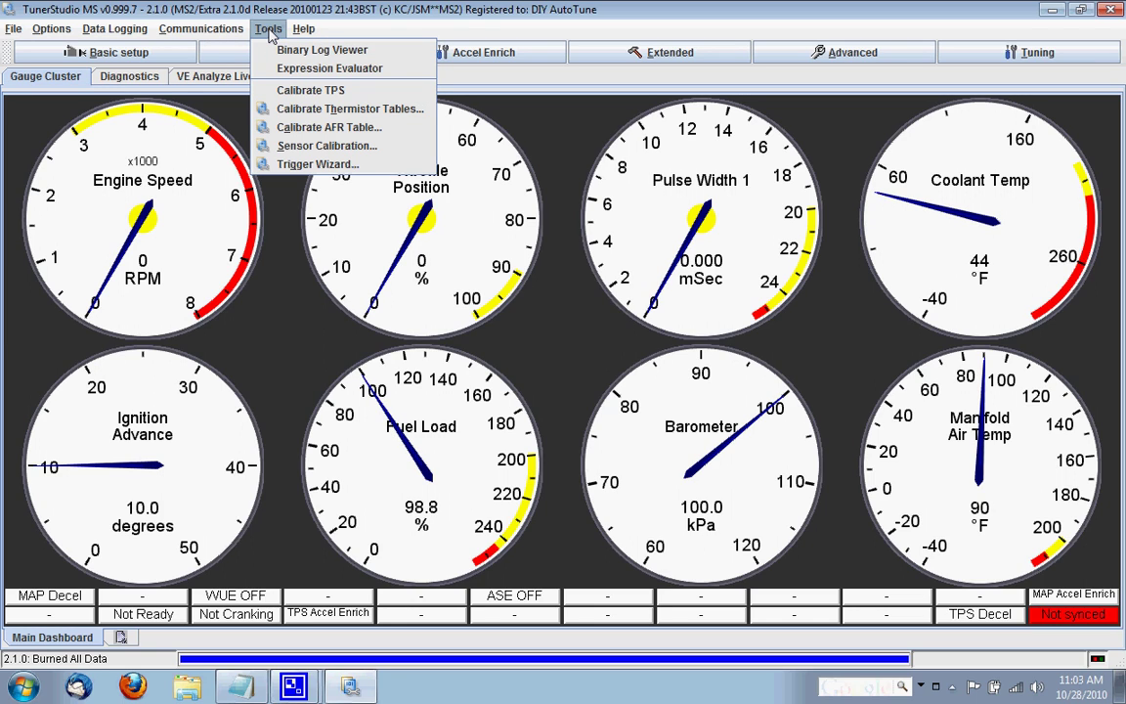
pyautogui.click(422, 116)
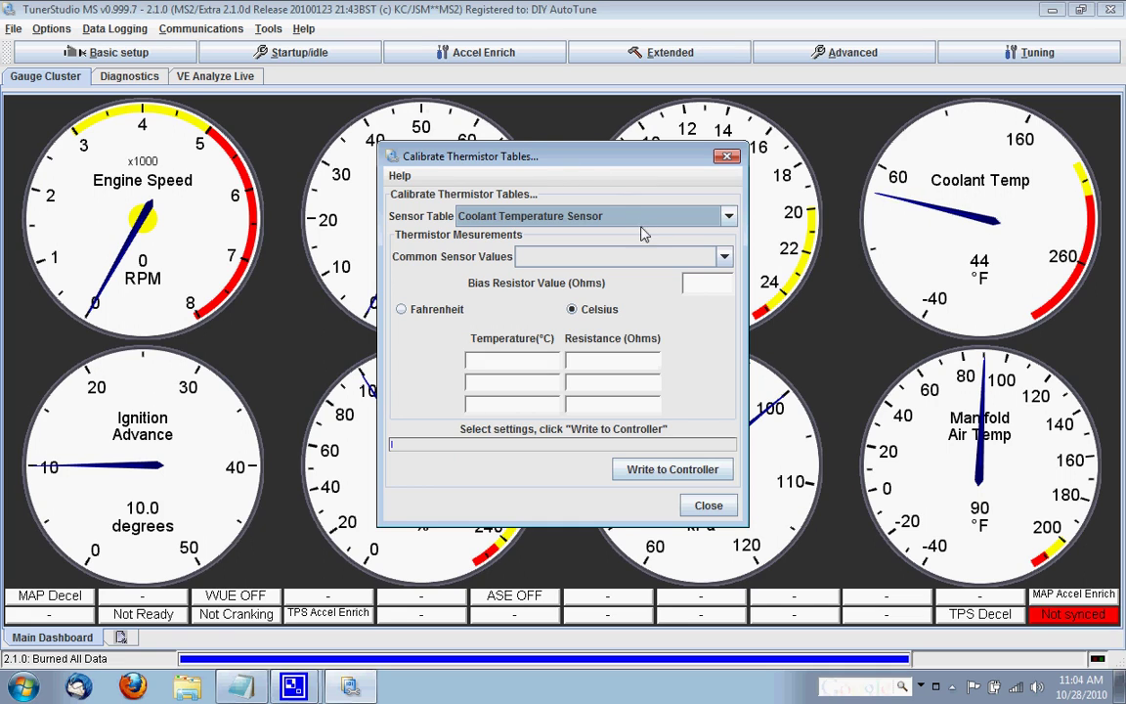
pyautogui.click(724, 257)
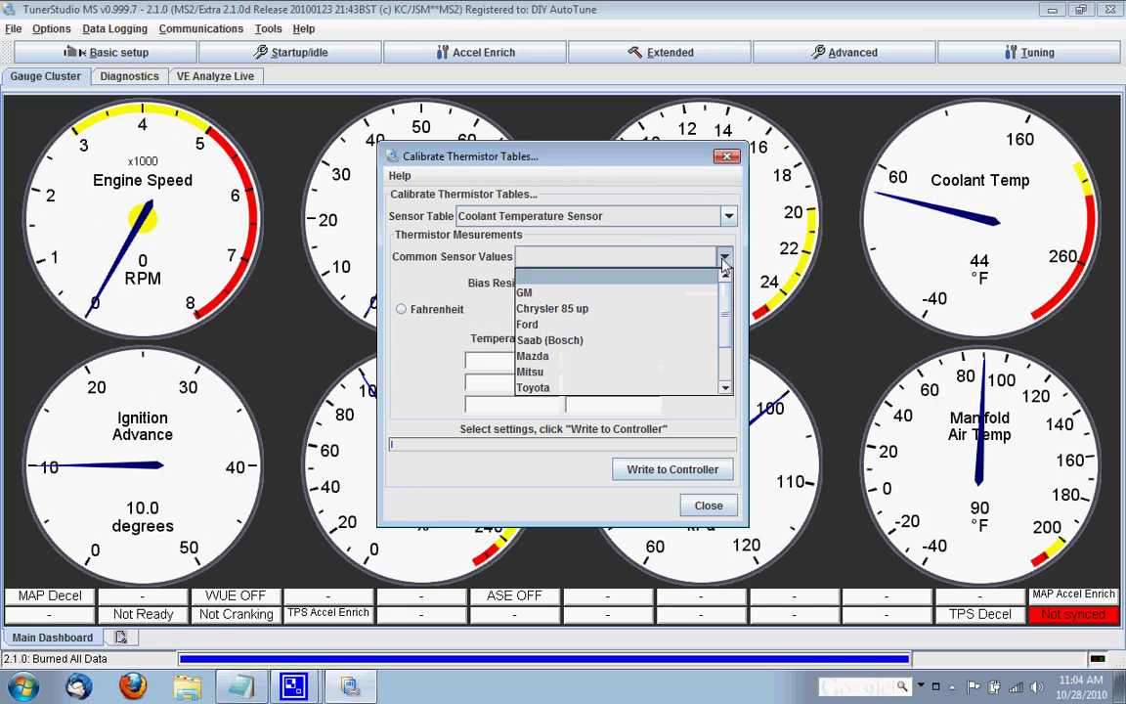
pyautogui.click(618, 293)
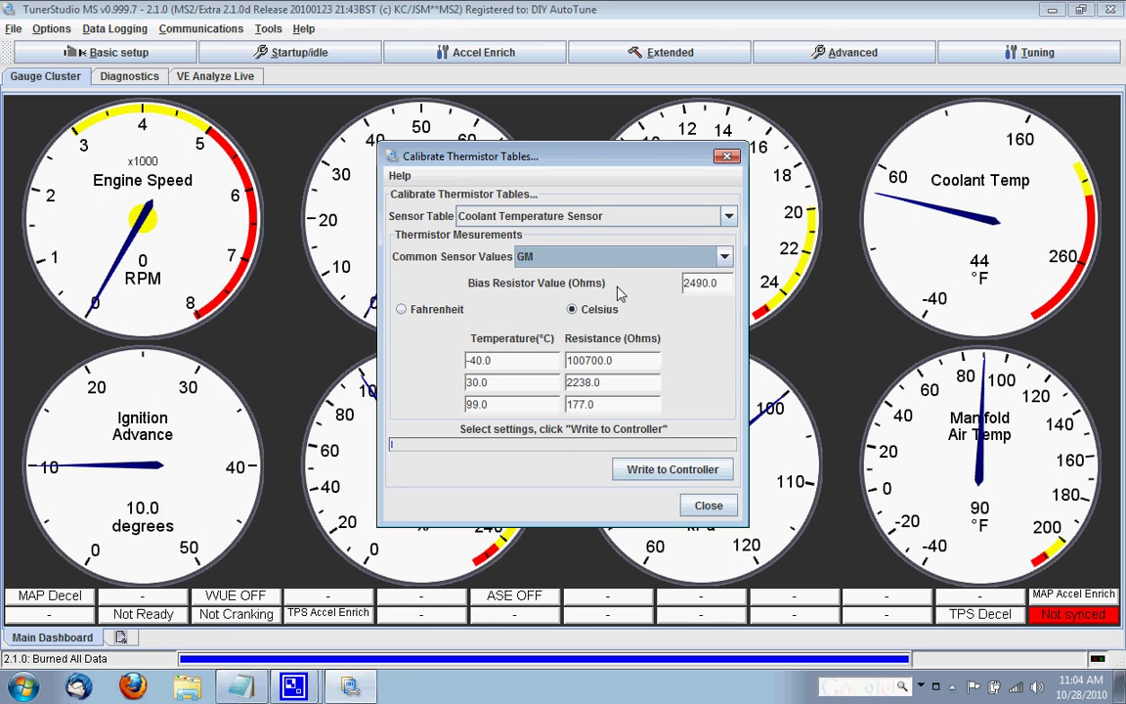
pyautogui.click(653, 472)
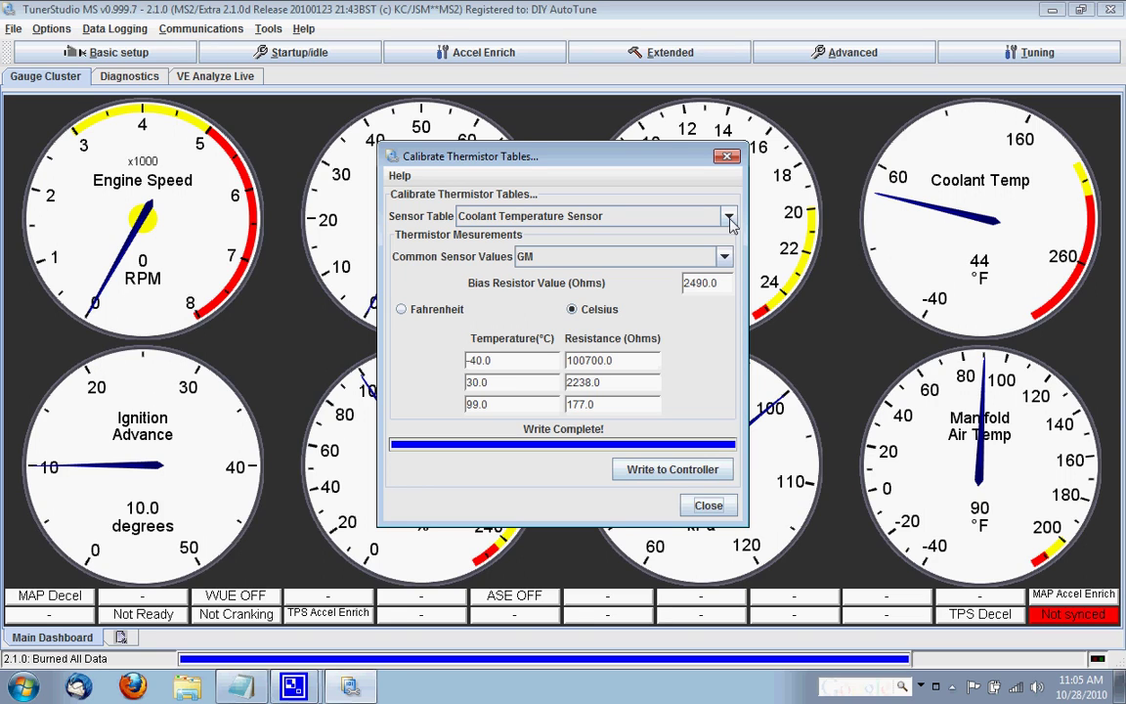
# - Write GM values for the Air Temperature Sensor table, then close the thermistor calibration
pyautogui.click(728, 217)
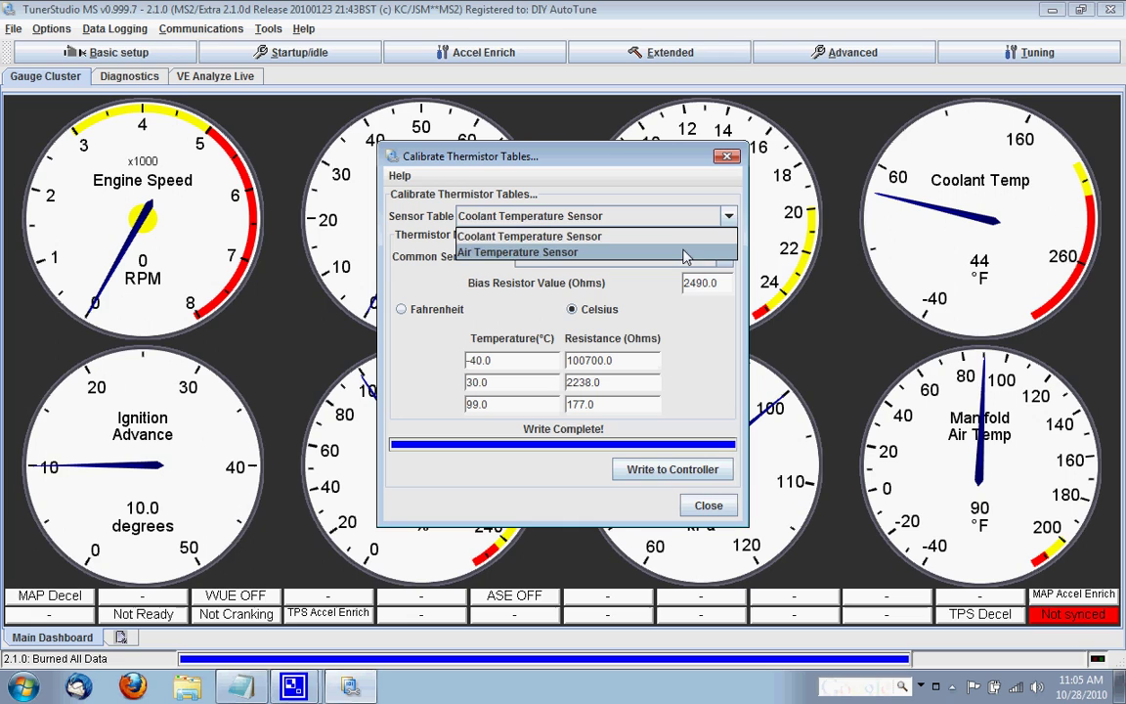
pyautogui.click(688, 253)
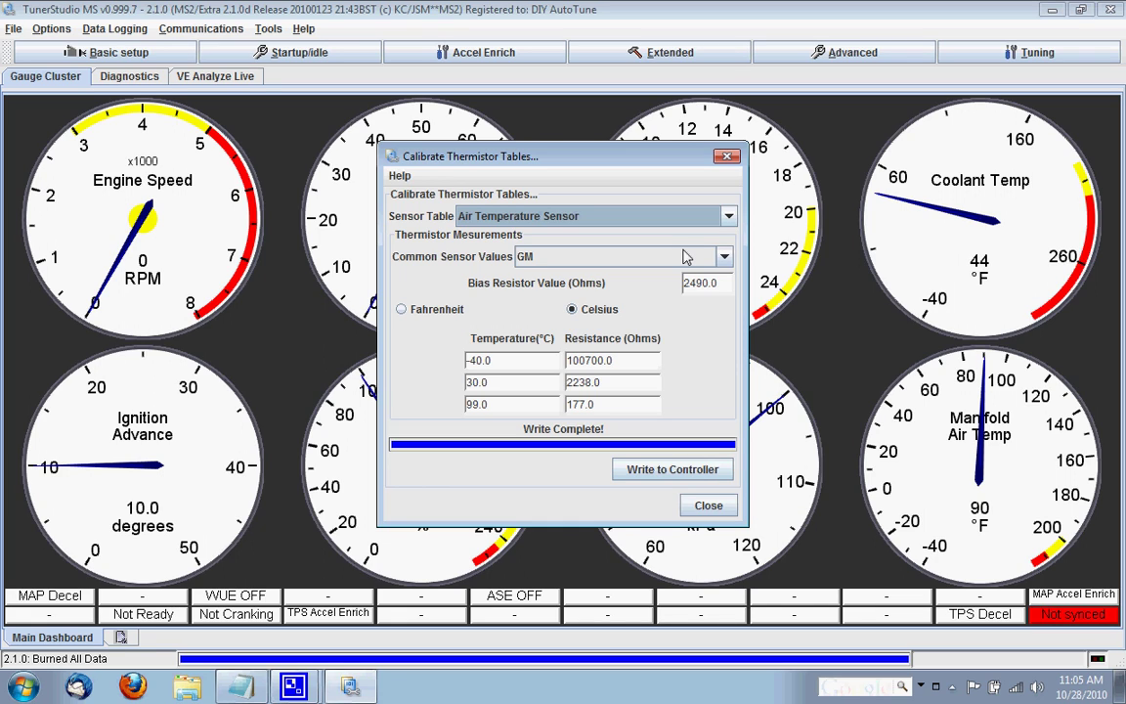
pyautogui.click(679, 475)
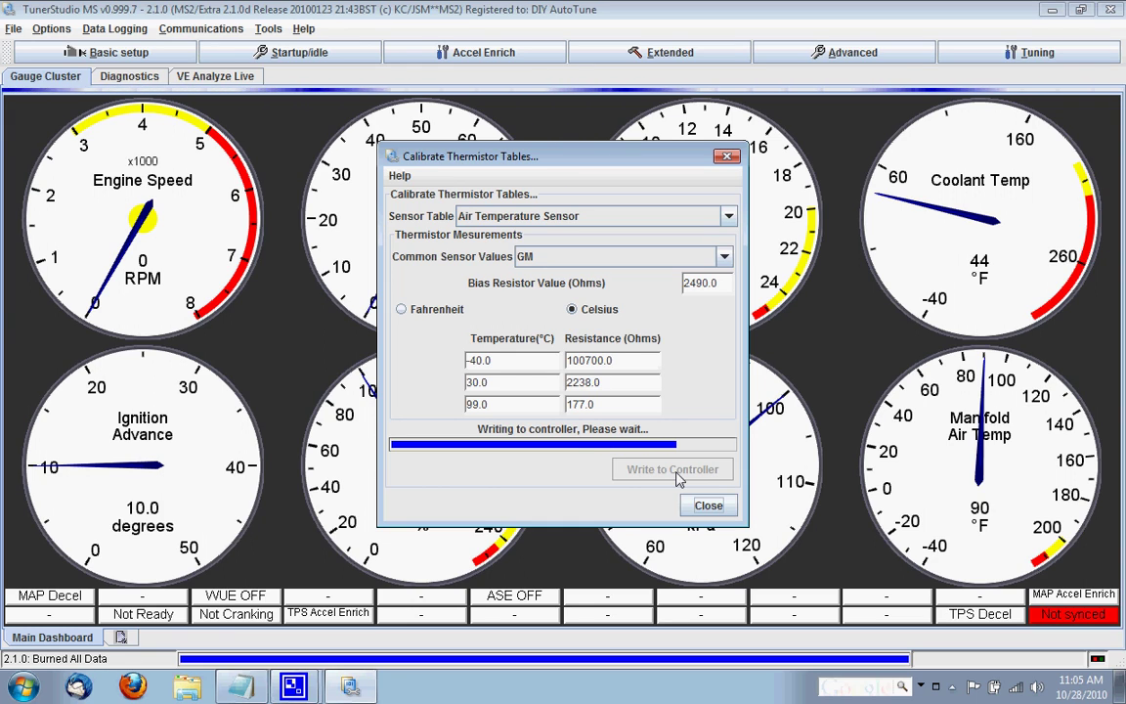
pyautogui.click(717, 514)
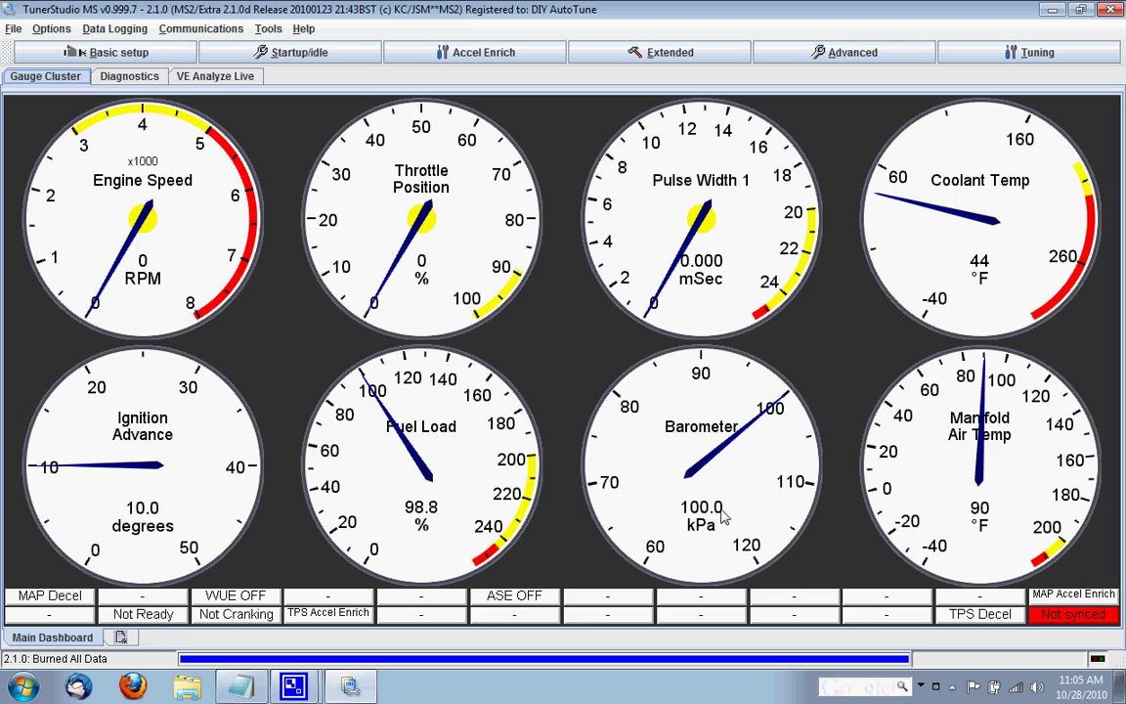
# - Burn MPX4250 MAP and barometer calibration (10–260 kPa) to the controller
pyautogui.click(269, 28)
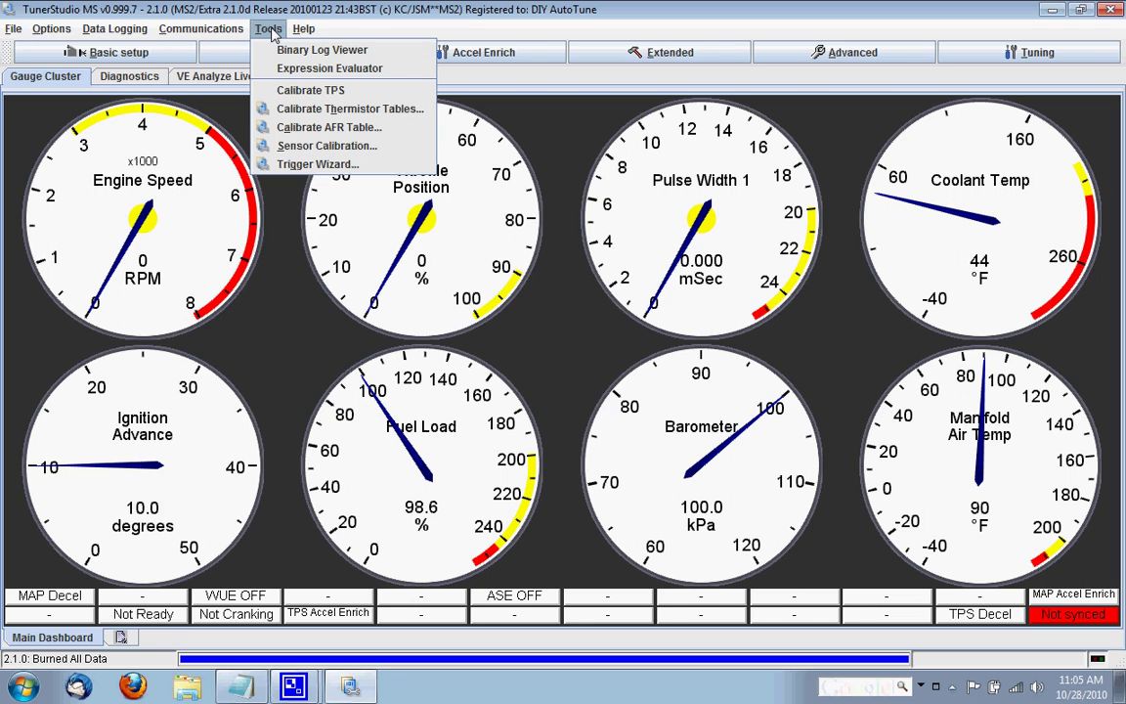
pyautogui.click(396, 149)
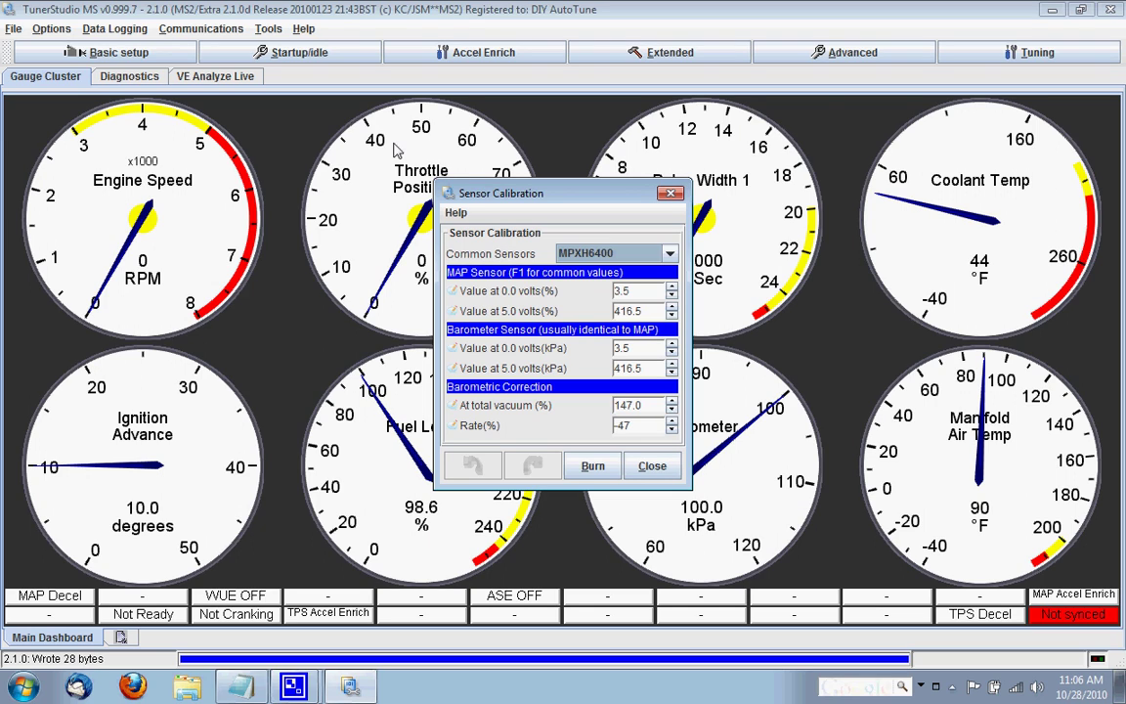
pyautogui.click(615, 253)
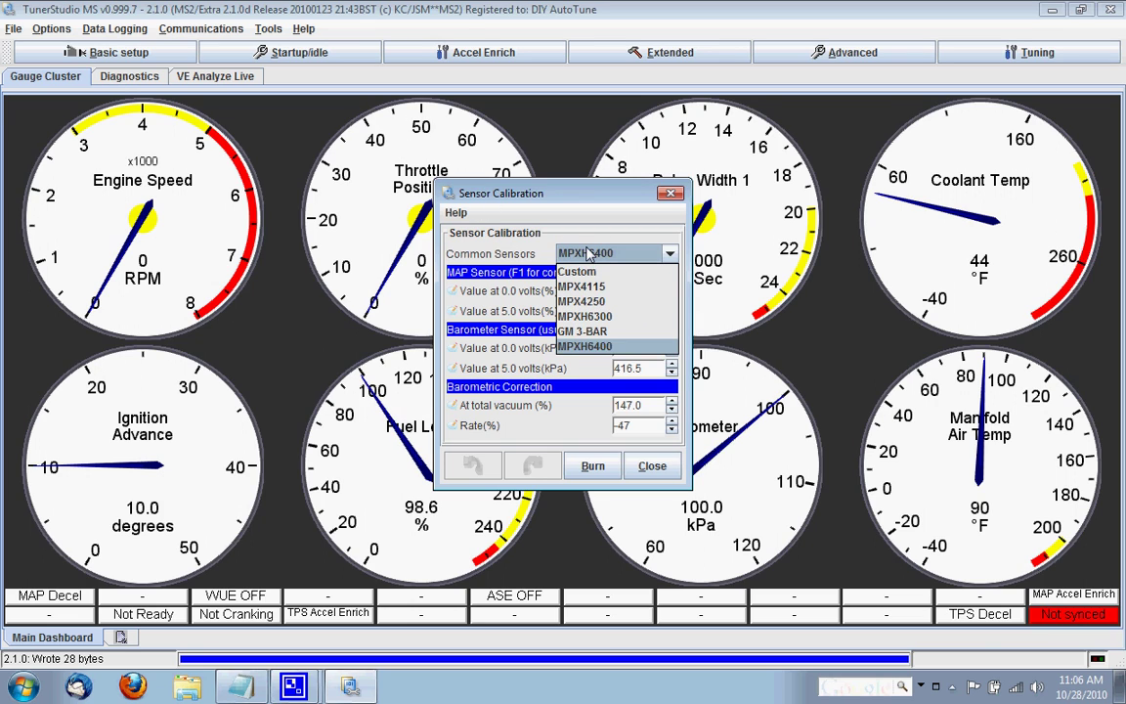
pyautogui.click(606, 301)
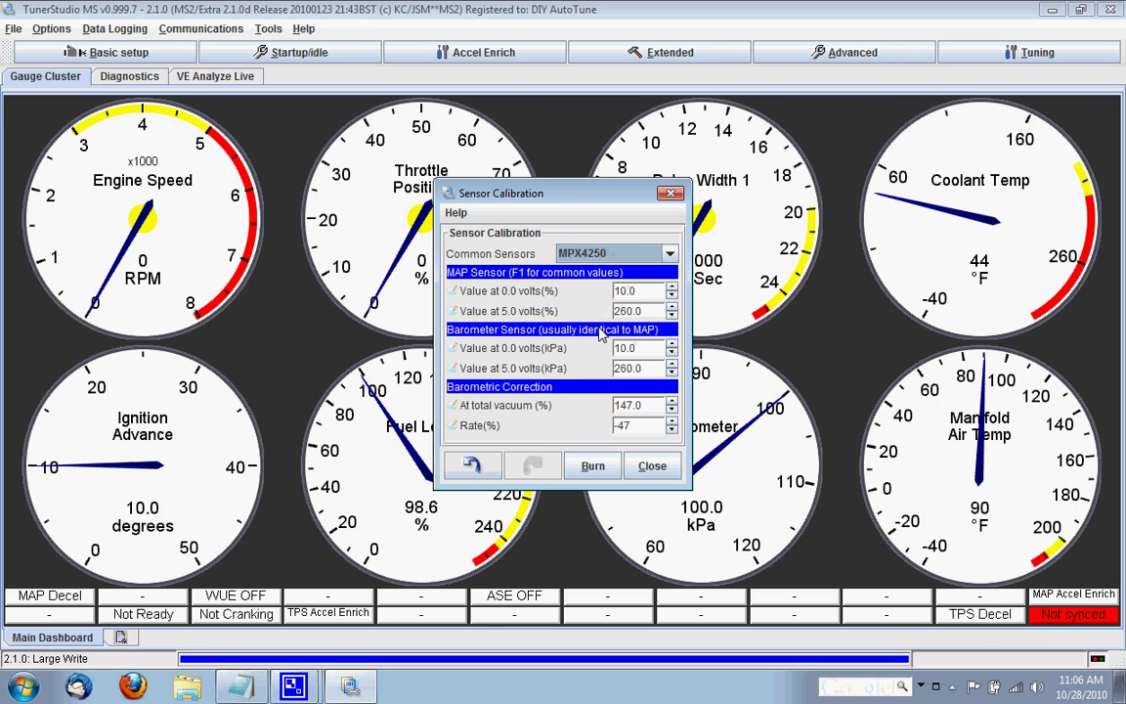
pyautogui.click(593, 466)
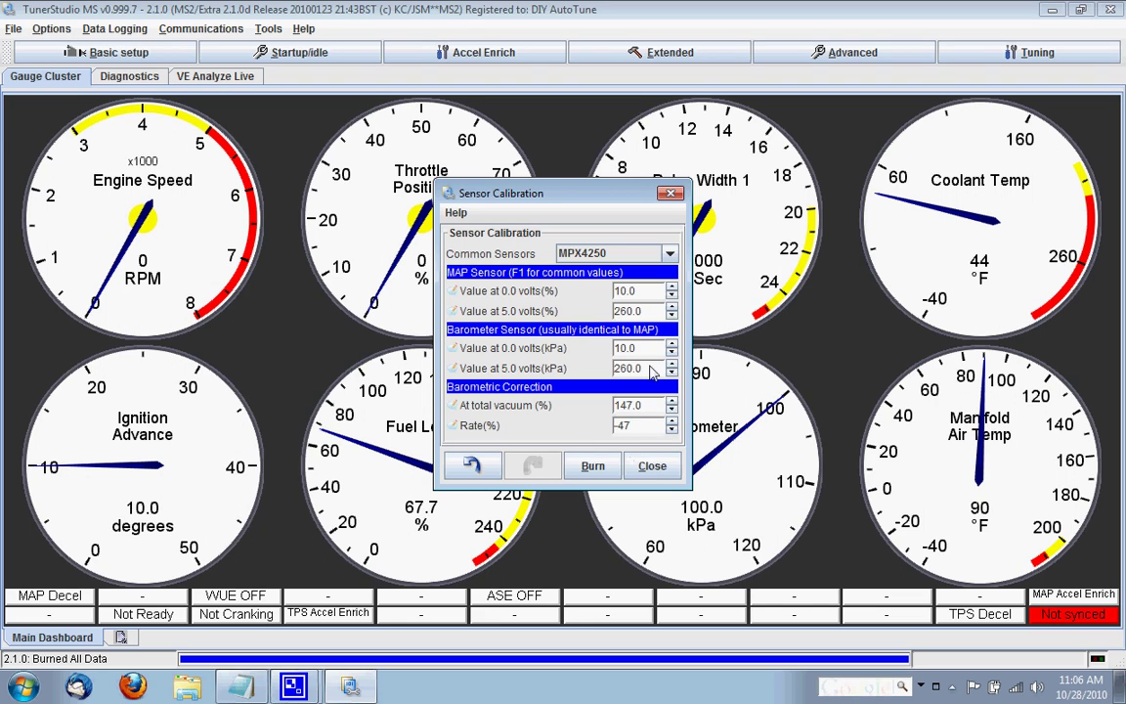
# - Close the Sensor Calibration dialog to return to the gauge cluster
pyautogui.click(650, 465)
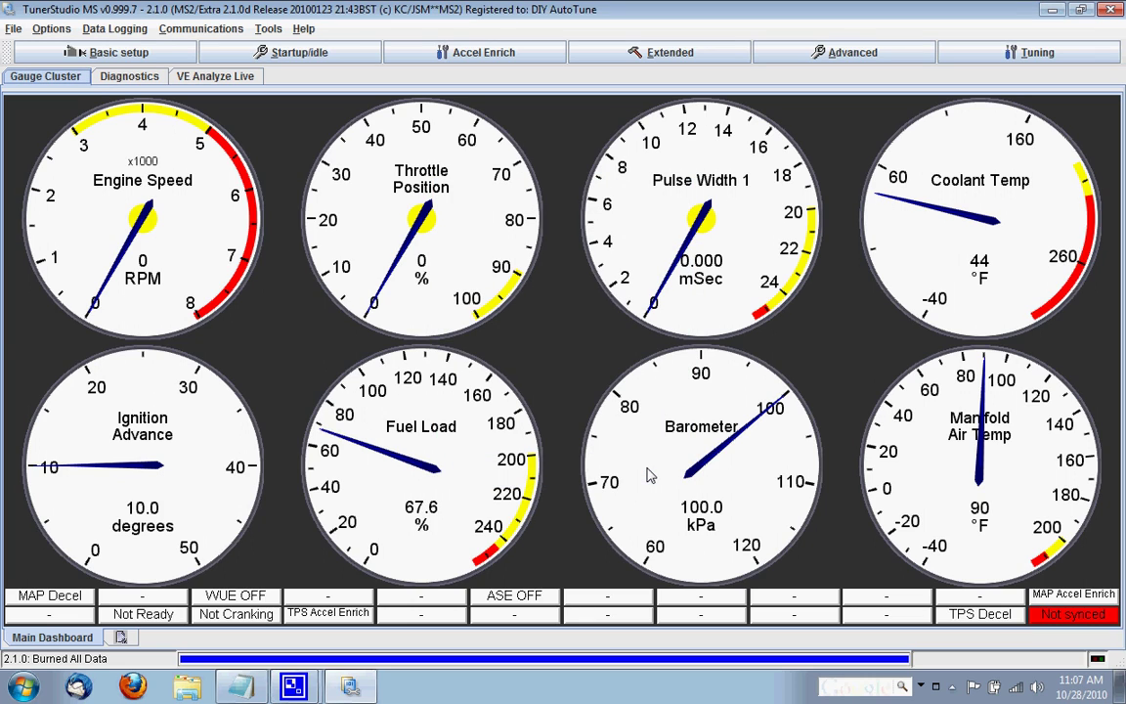